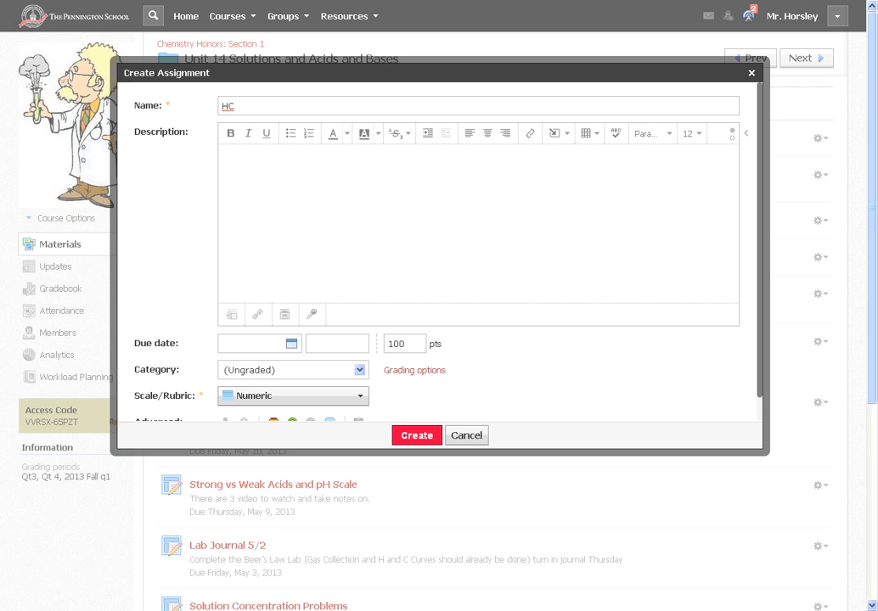
Name the assignment HC Molarity Calculations and describe it as "Complete the attached worksheet and submit your work via the Schoology dropbox for this assignment.".
type("Molarity Calculations")
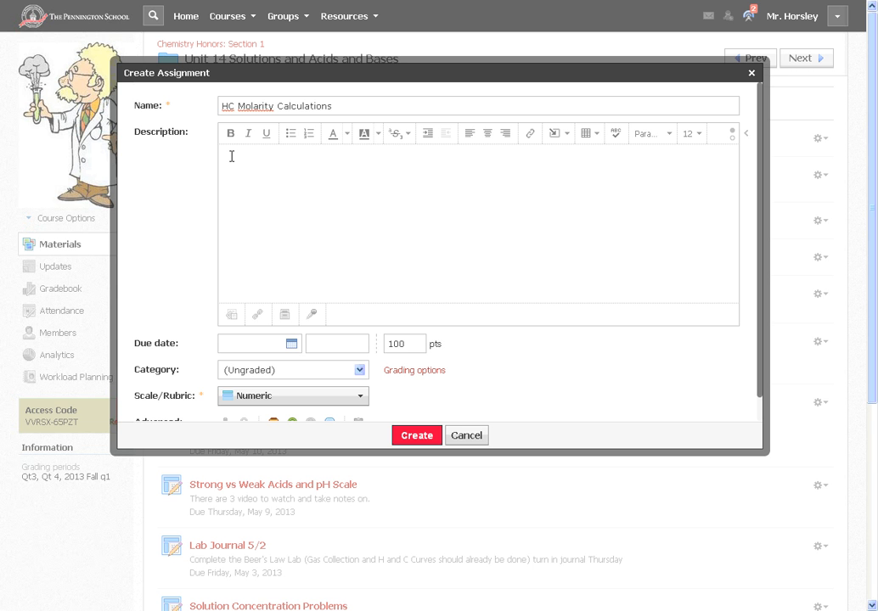
type("Complete the attached worksheet and submit your work via the Schoology dropbox for this assignment.")
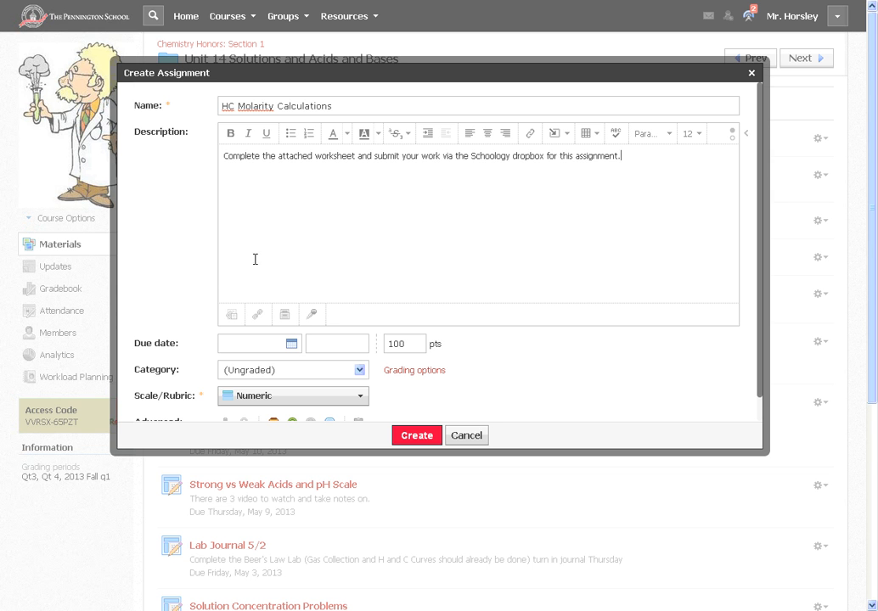
Examine the assignment's attachment options for file upload, link or embed, and audio or video recording.
left_click(231, 316)
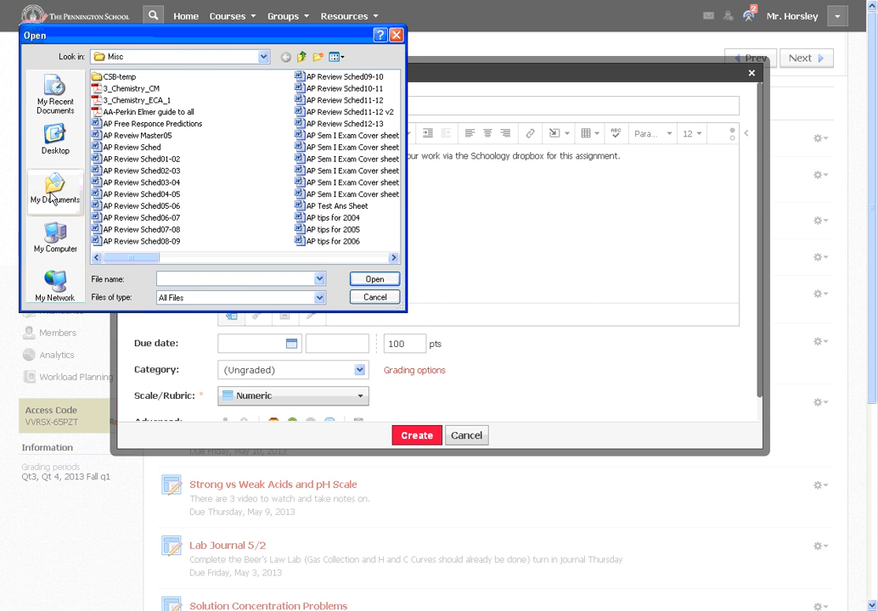
left_click(57, 234)
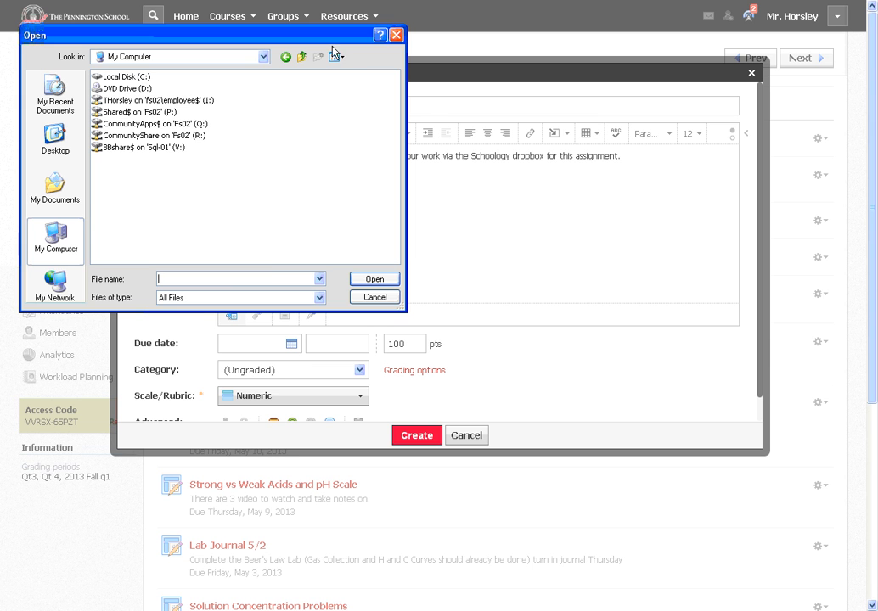
left_click(395, 35)
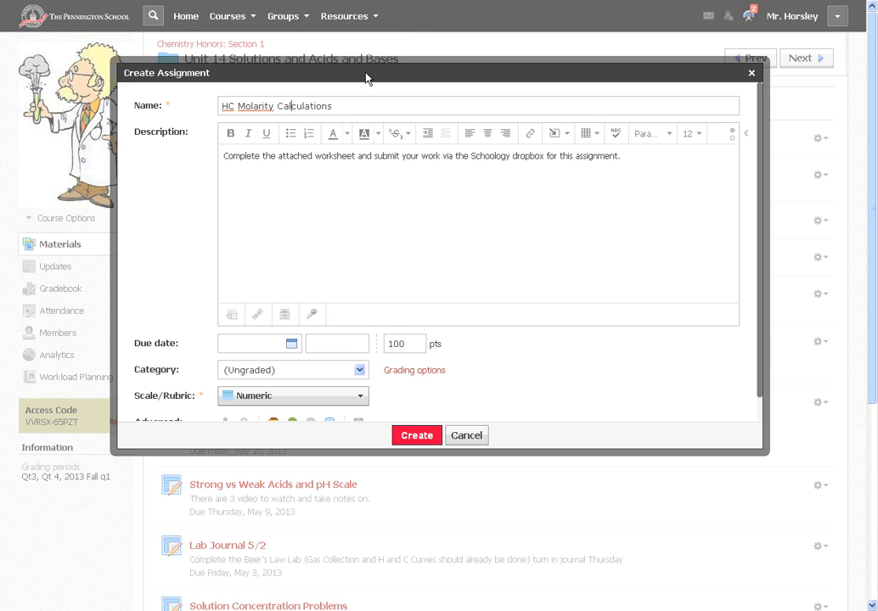
left_click(259, 316)
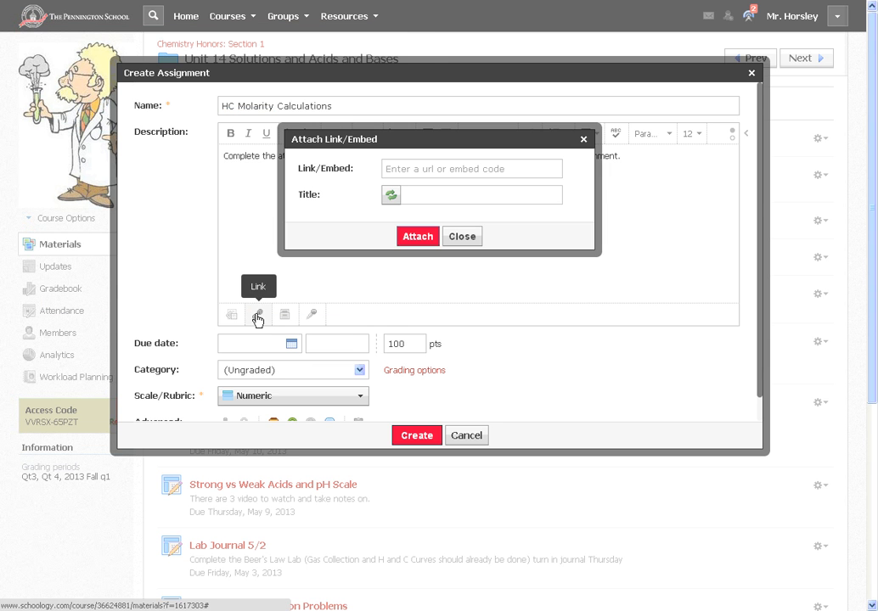
left_click(402, 169)
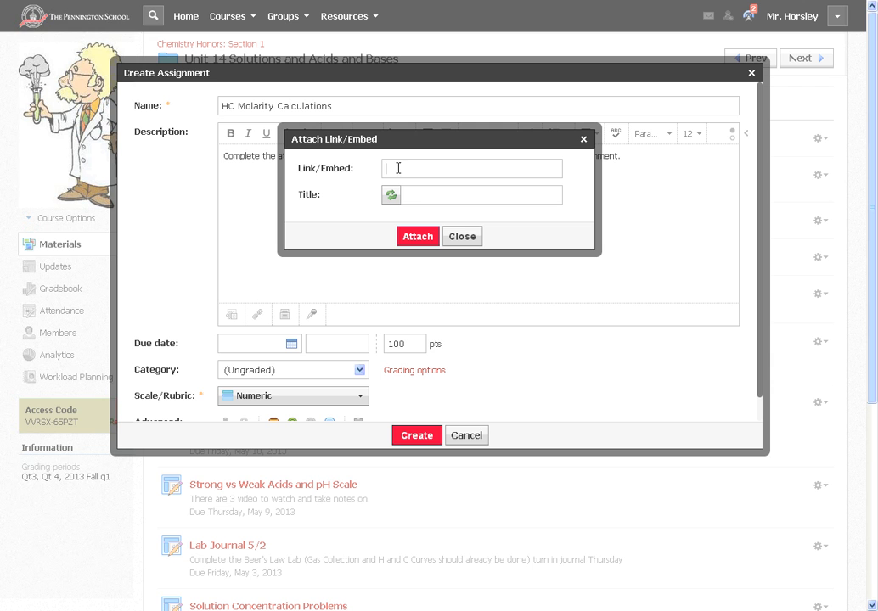
left_click(409, 196)
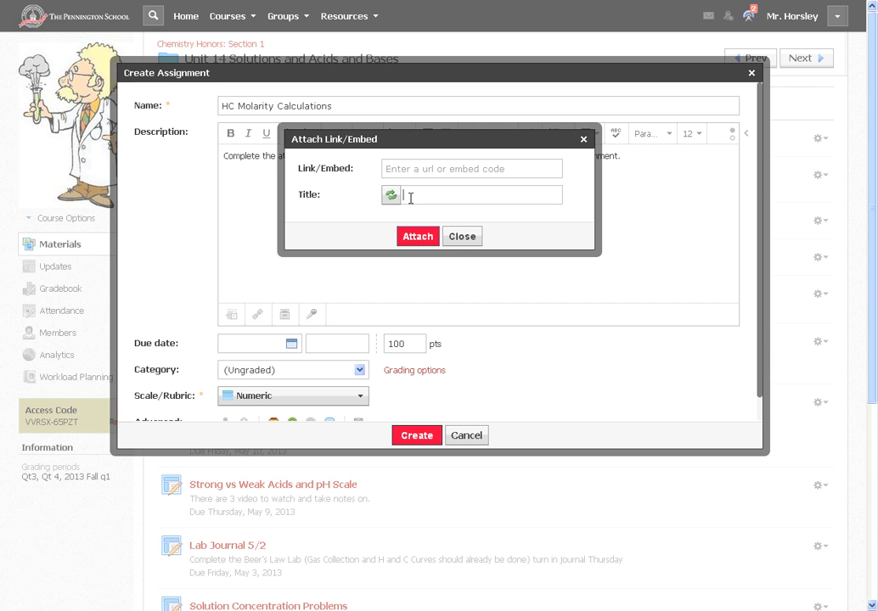
left_click(453, 239)
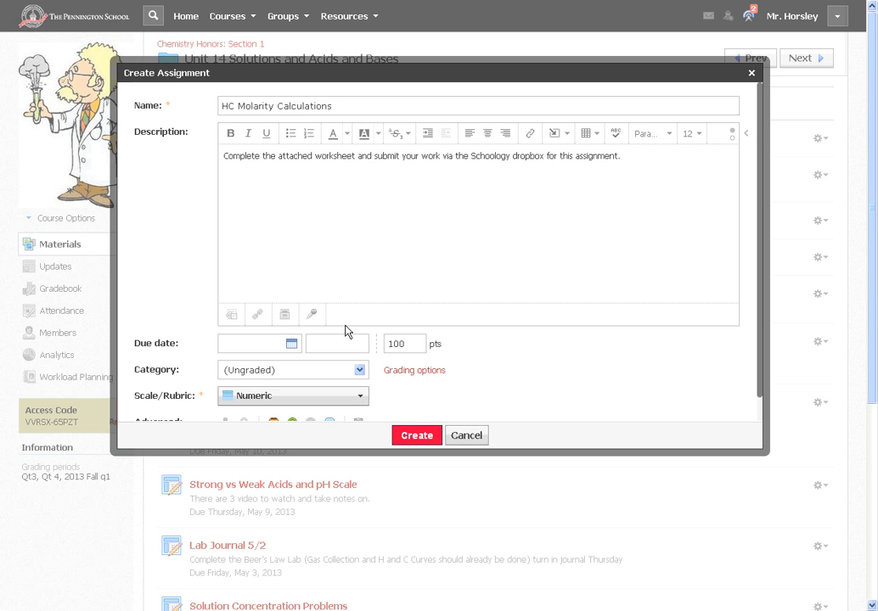
left_click(313, 316)
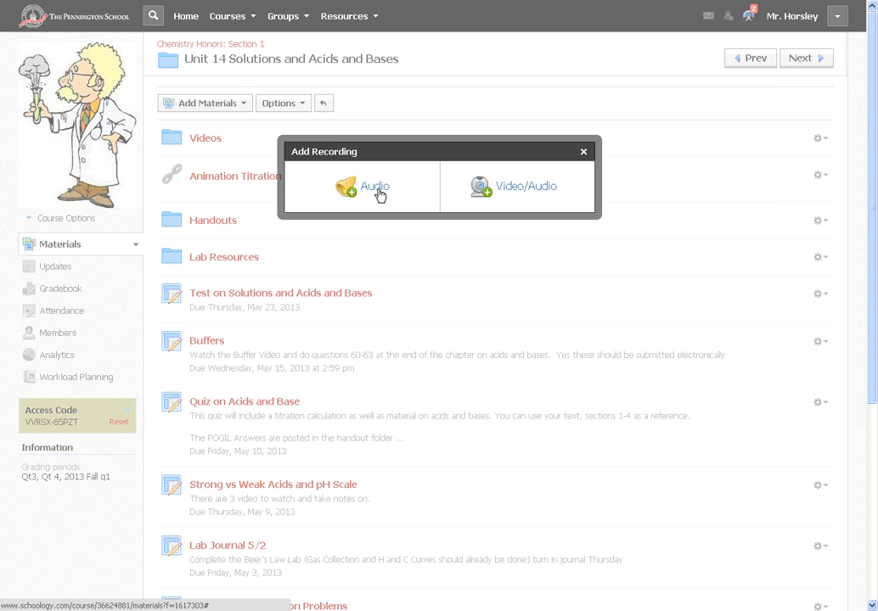
left_click(582, 153)
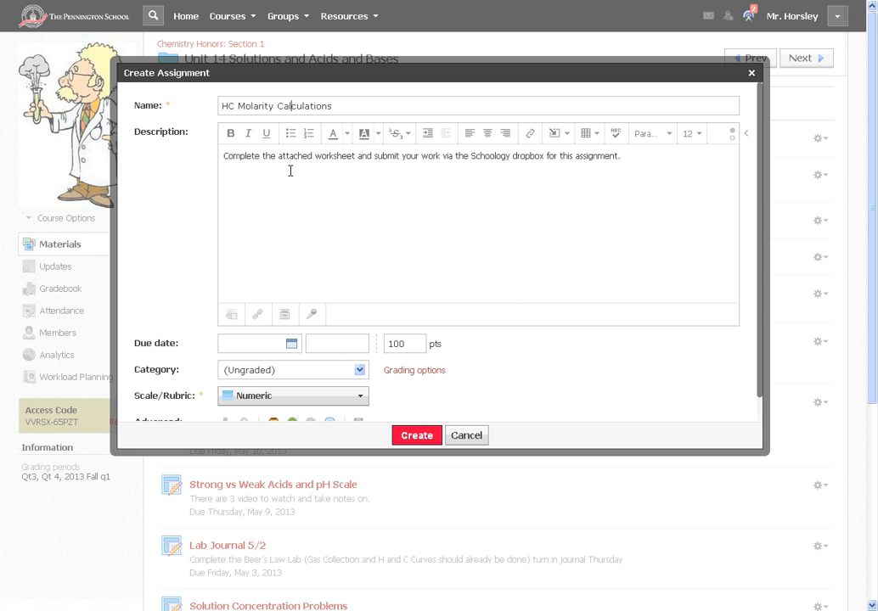
Attach Molarity Calculations.docx to the assignment from the WorkSheets folder in the personal Google Docs resources.
left_click(285, 317)
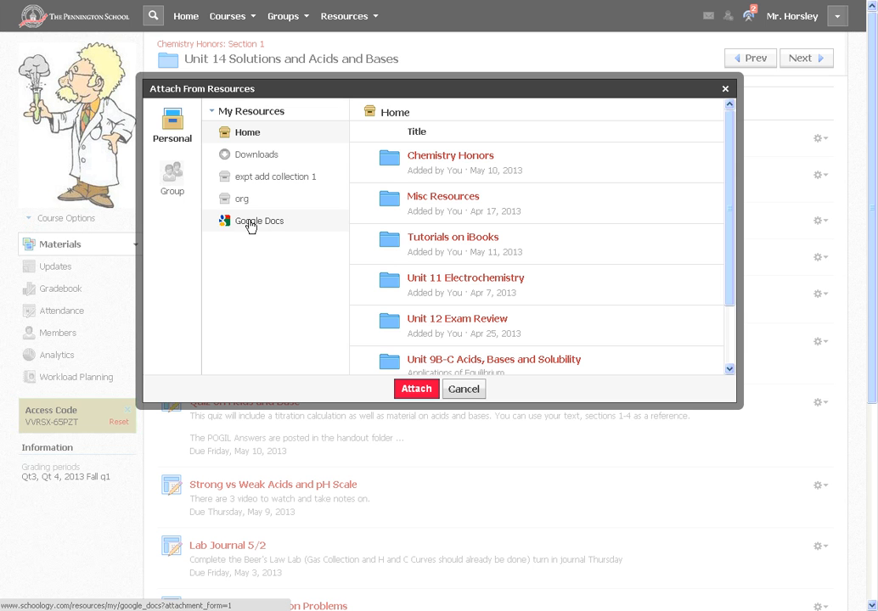
left_click(250, 224)
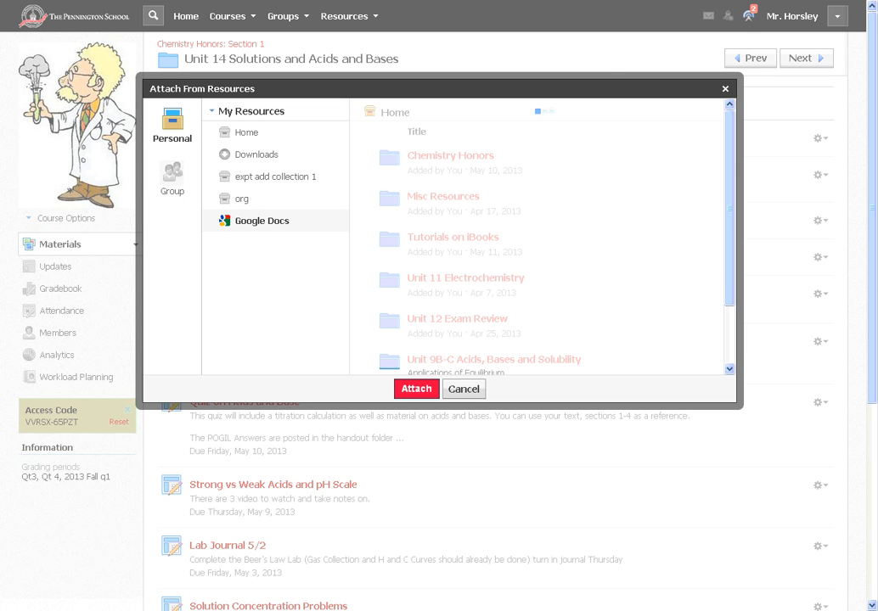
left_click(440, 241)
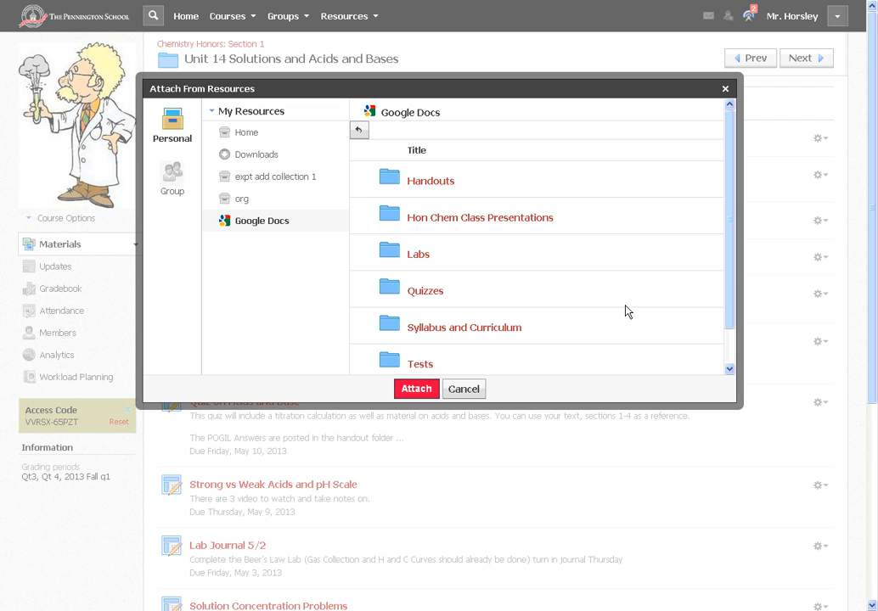
left_click_drag(727, 278, 728, 355)
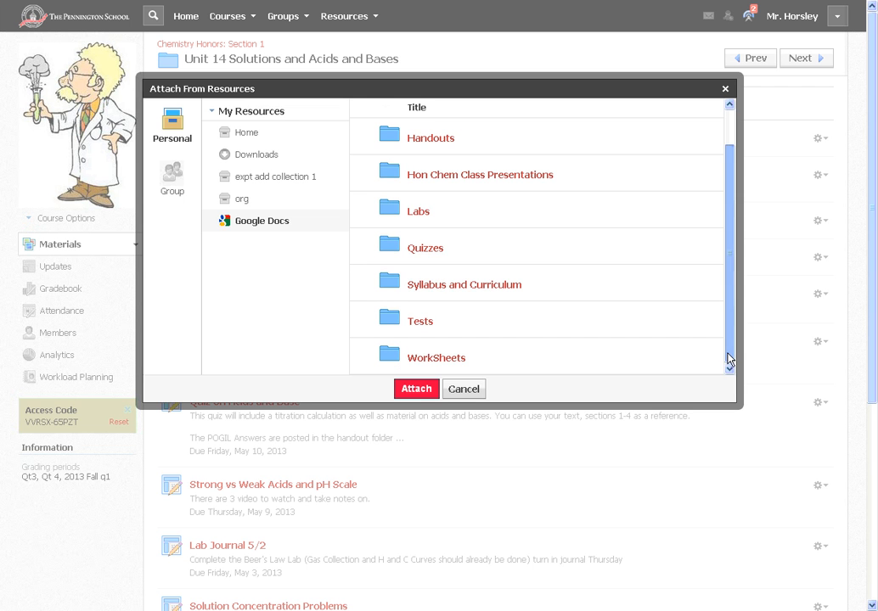
left_click(422, 360)
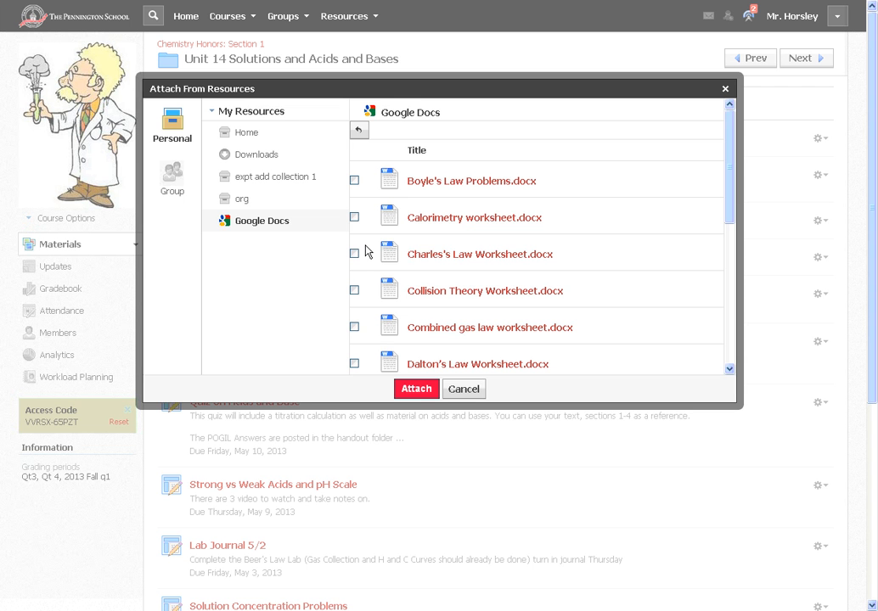
left_click_drag(730, 190, 728, 346)
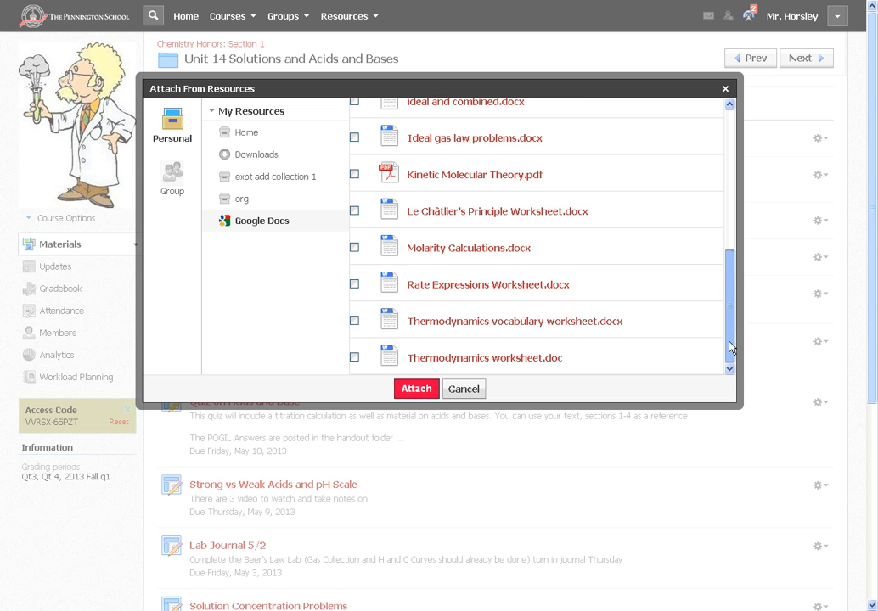
left_click(354, 248)
left_click(416, 389)
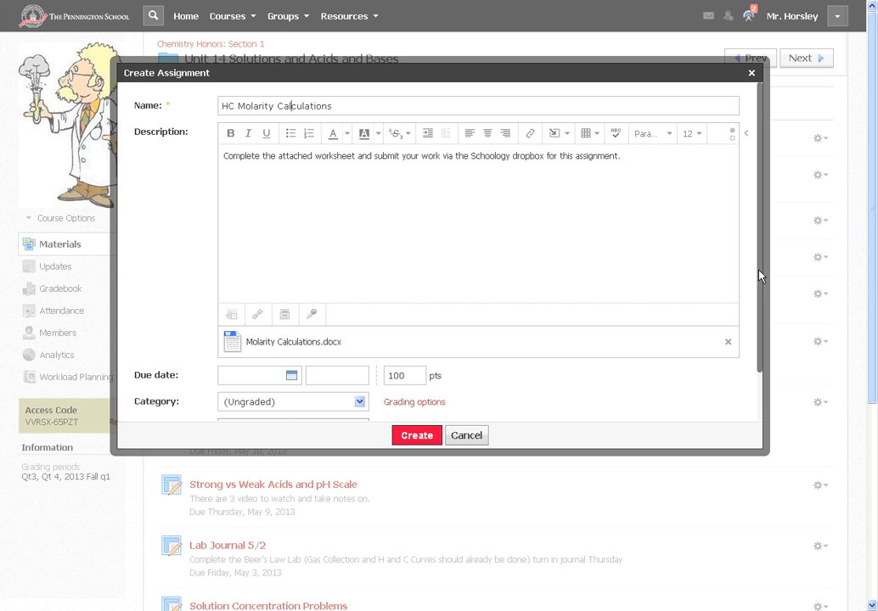
Reveal the additional grading options and set the assignment's due date to 6/20/13 at 11:59PM.
scroll(760, 275, "down", 3)
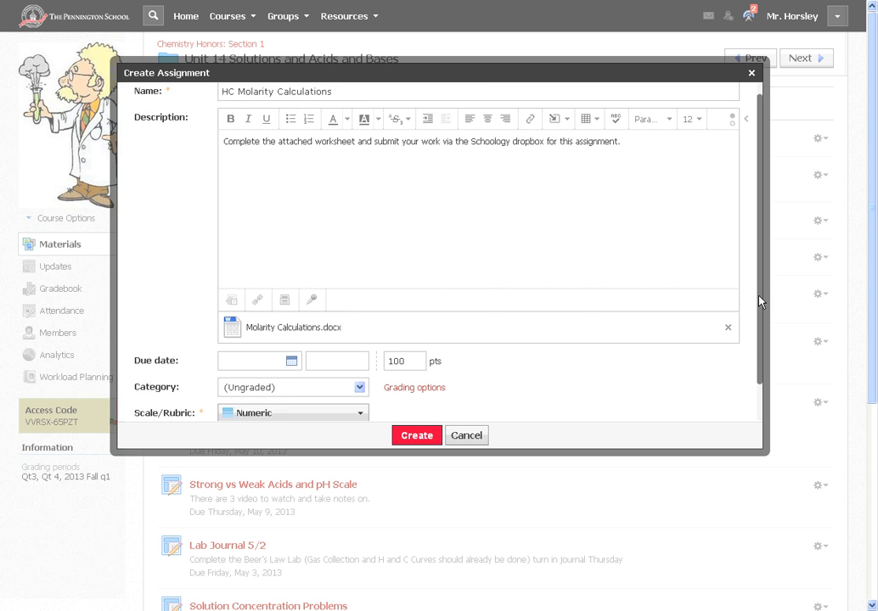
left_click(409, 350)
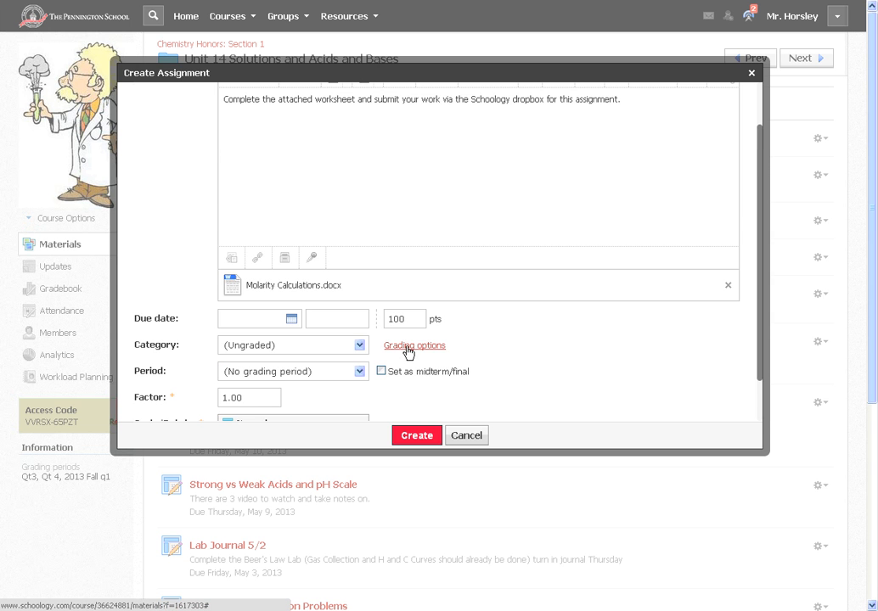
left_click_drag(762, 326, 762, 374)
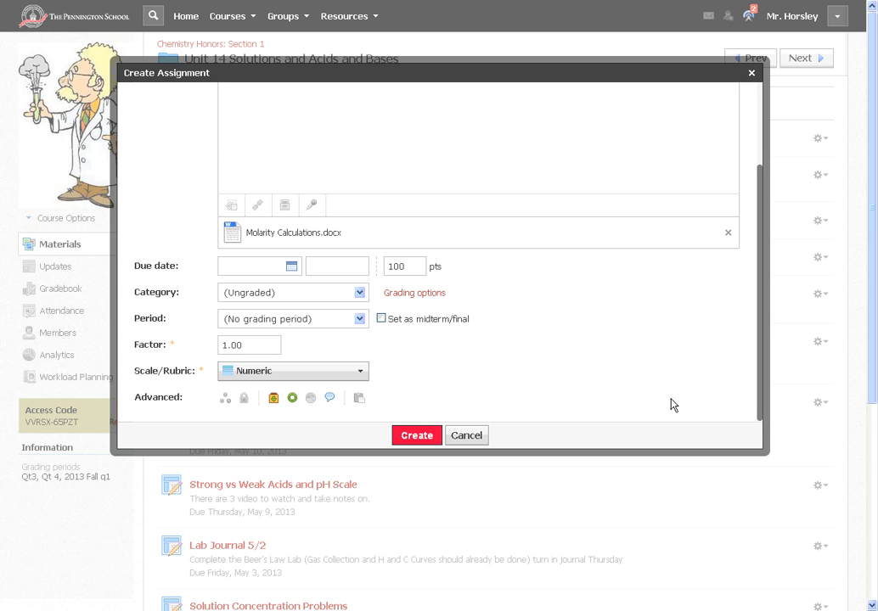
left_click(257, 269)
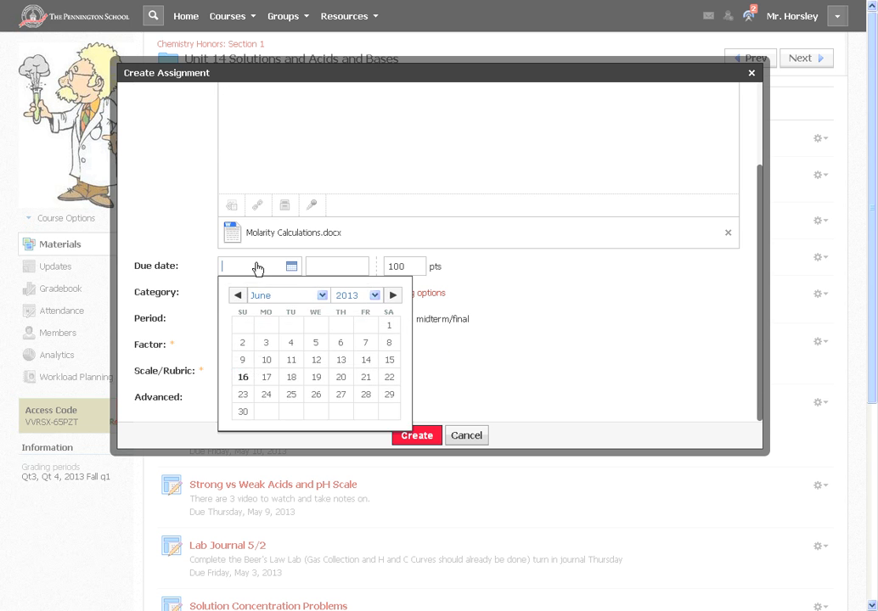
left_click(341, 379)
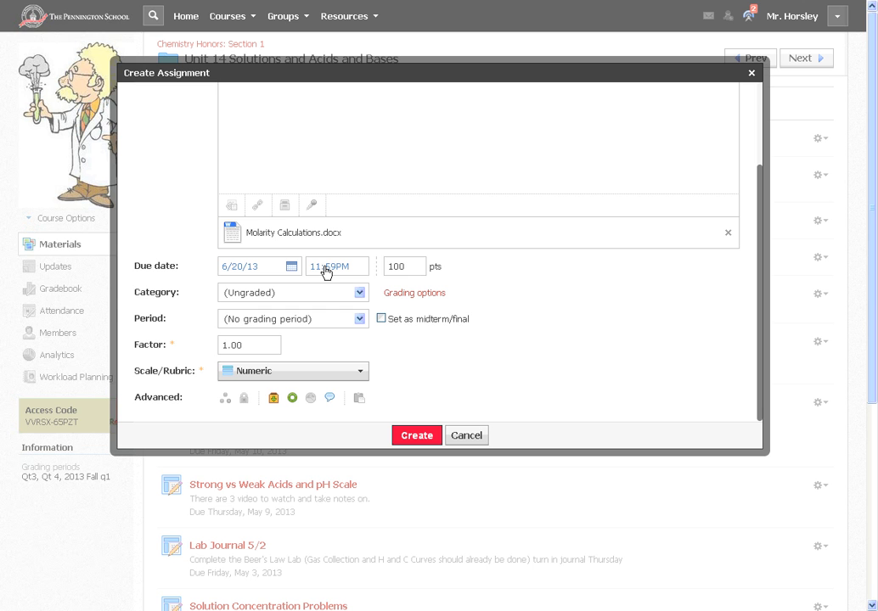
Set the assignment to 10 points in the Homework category for the 2013 Fall q1 grading period.
left_click(410, 265)
key("BackSpace")
left_click(267, 297)
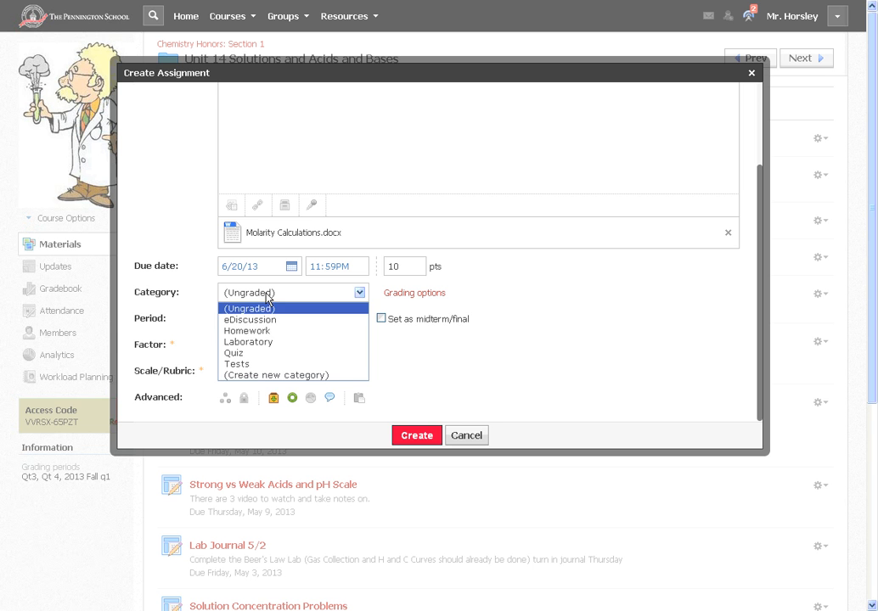
left_click(280, 330)
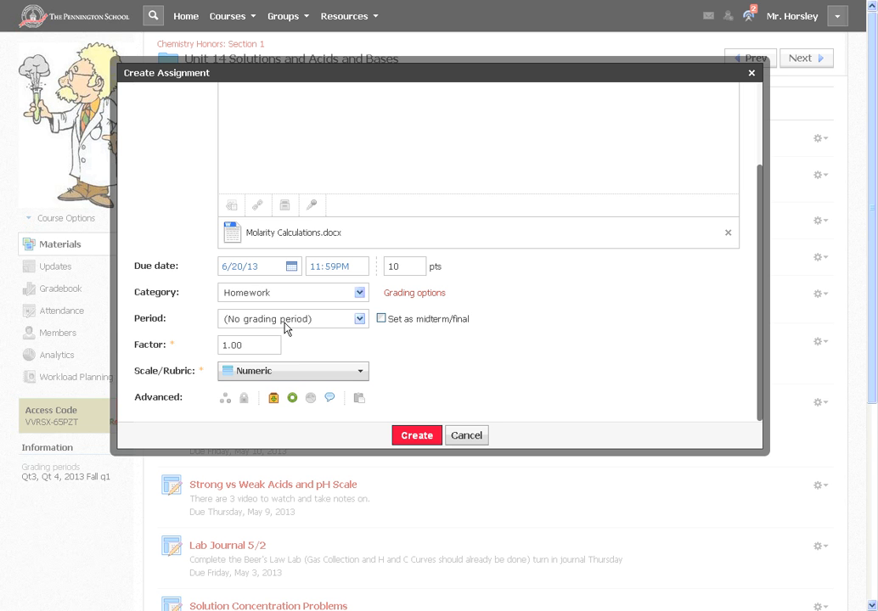
left_click(286, 325)
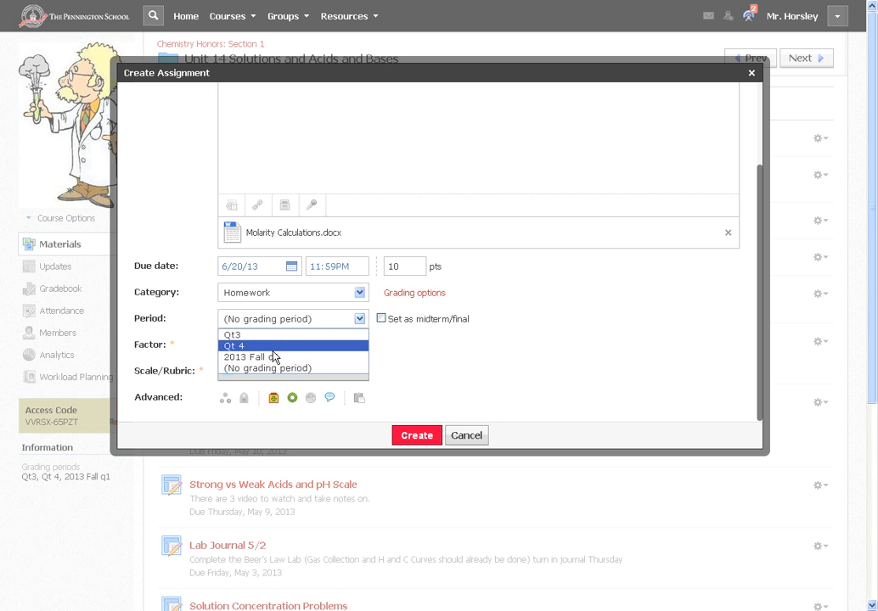
left_click(269, 364)
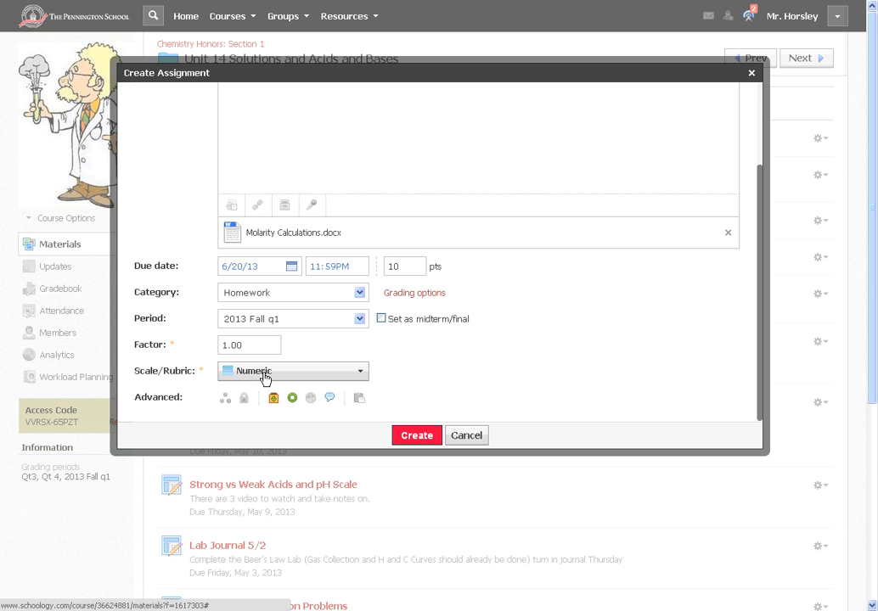
Choose the HW Problems rubric as the assignment's grading scale.
left_click(264, 379)
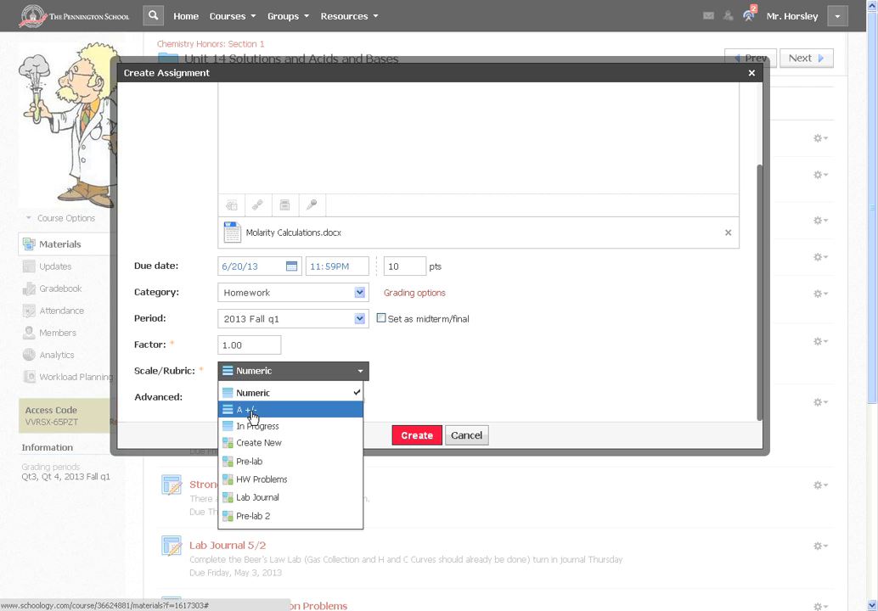
left_click(388, 366)
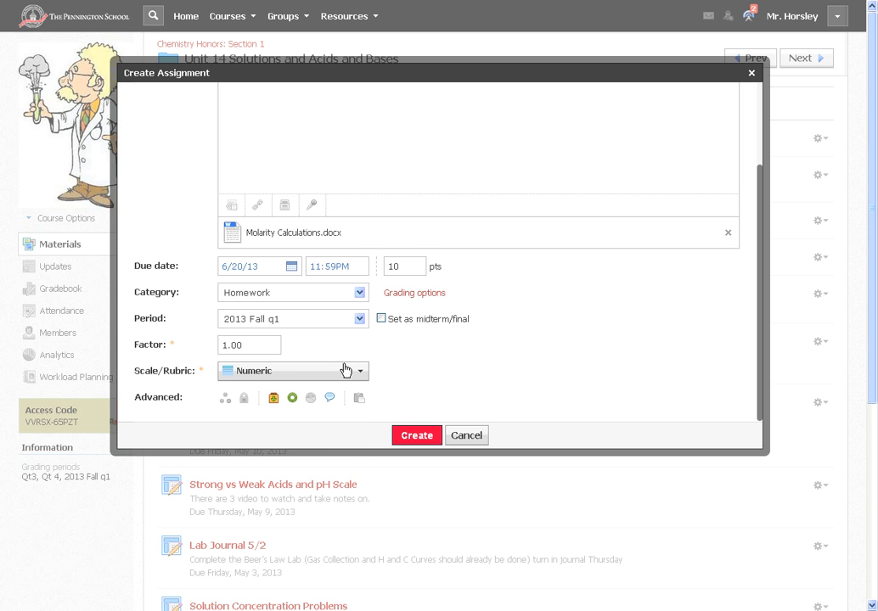
left_click(266, 374)
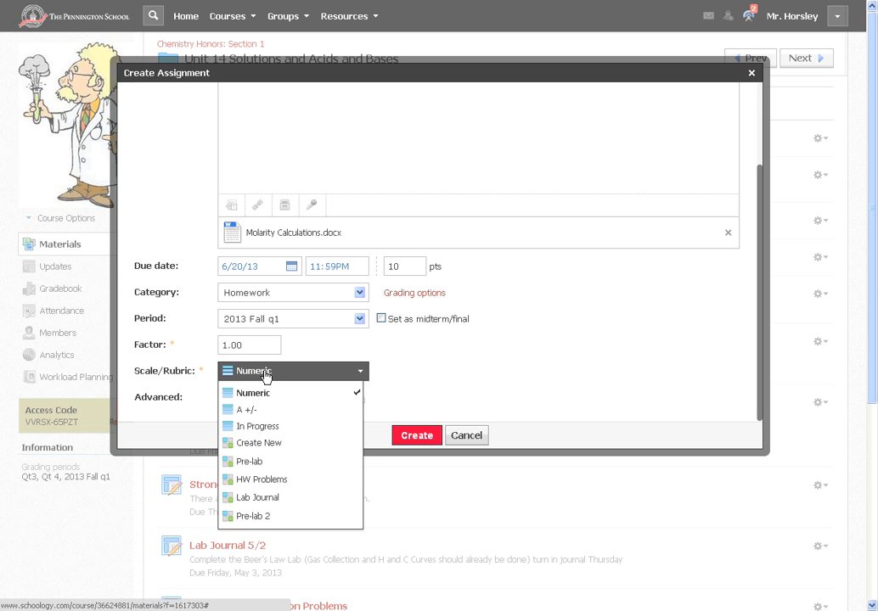
left_click(242, 481)
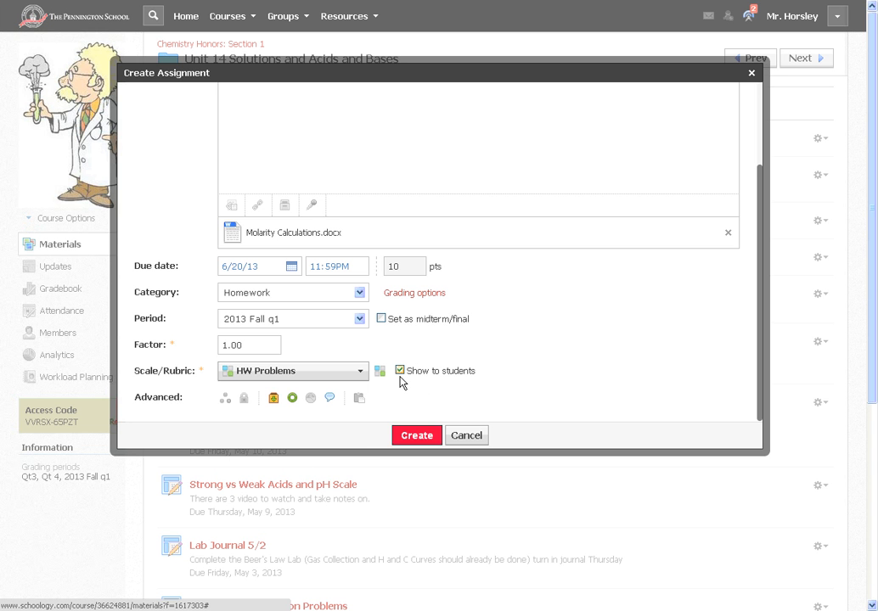
Switch the assignment to hidden from students and back to visible.
left_click(273, 399)
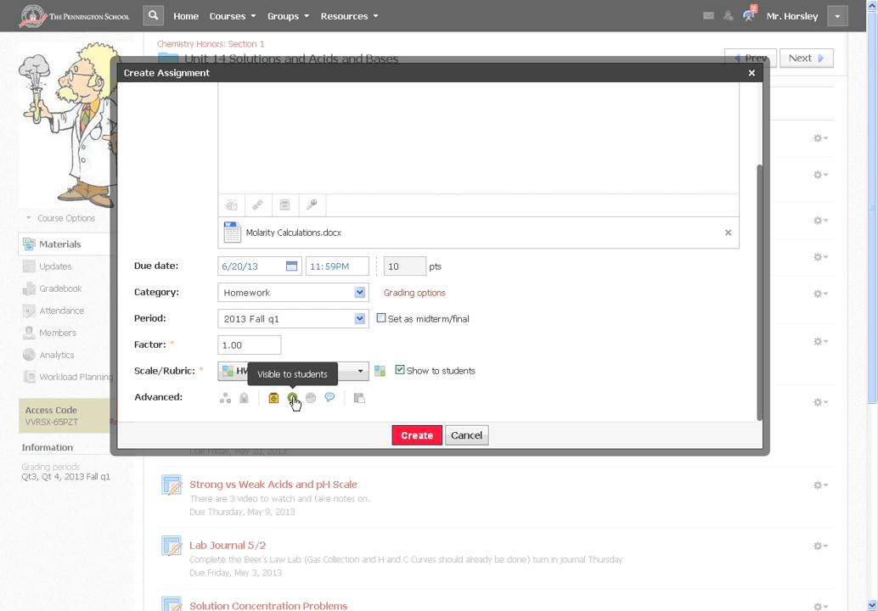
left_click(292, 399)
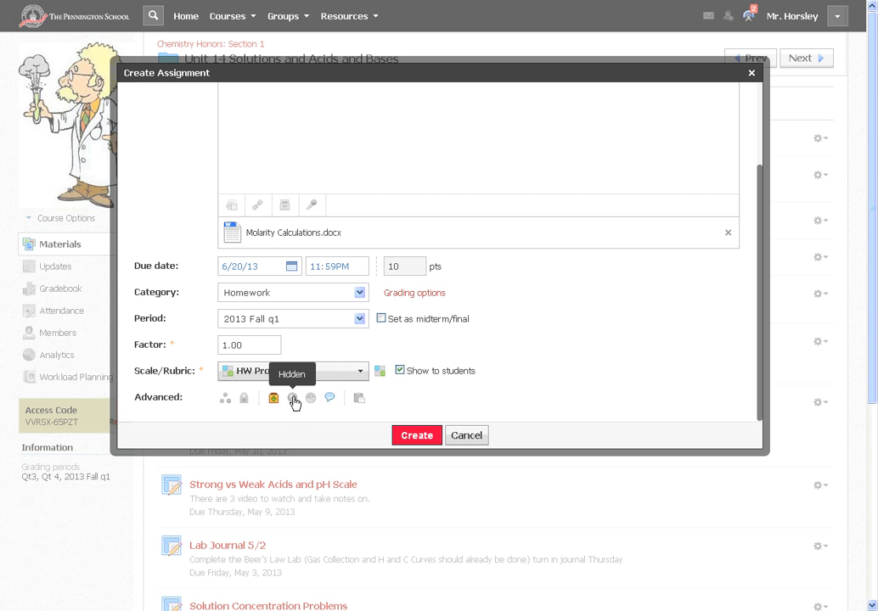
left_click(292, 399)
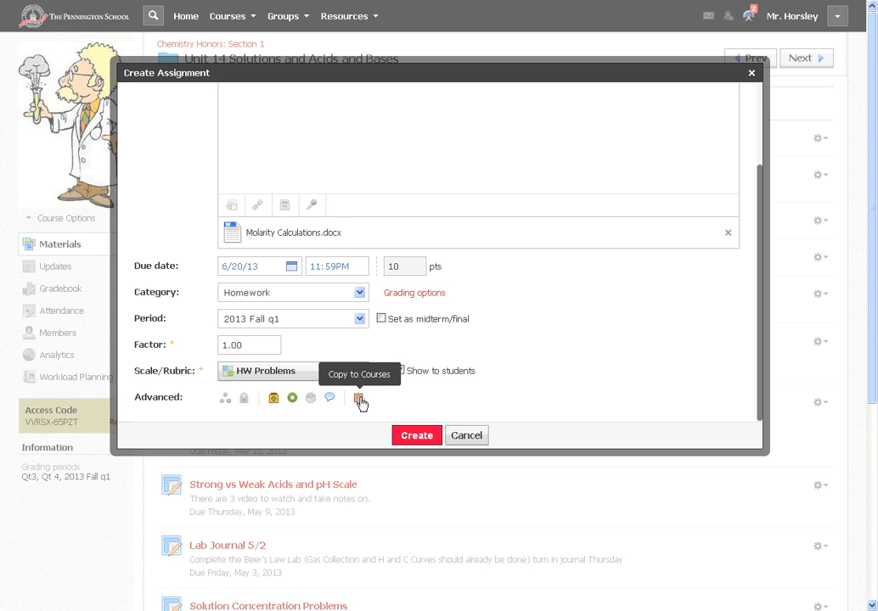
Create the assignment and open HC Molarity Calculations from the unit's materials list.
left_click(416, 435)
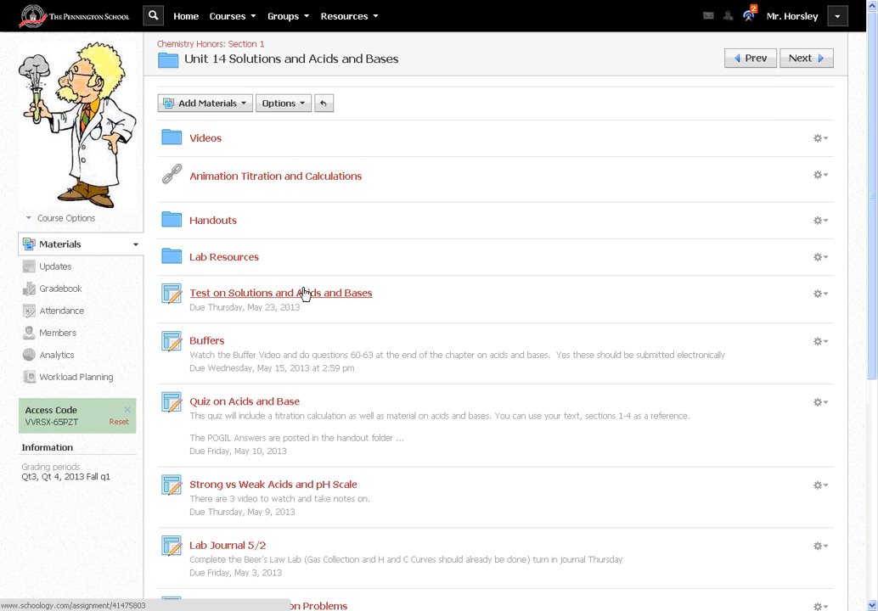
left_click_drag(872, 196, 872, 382)
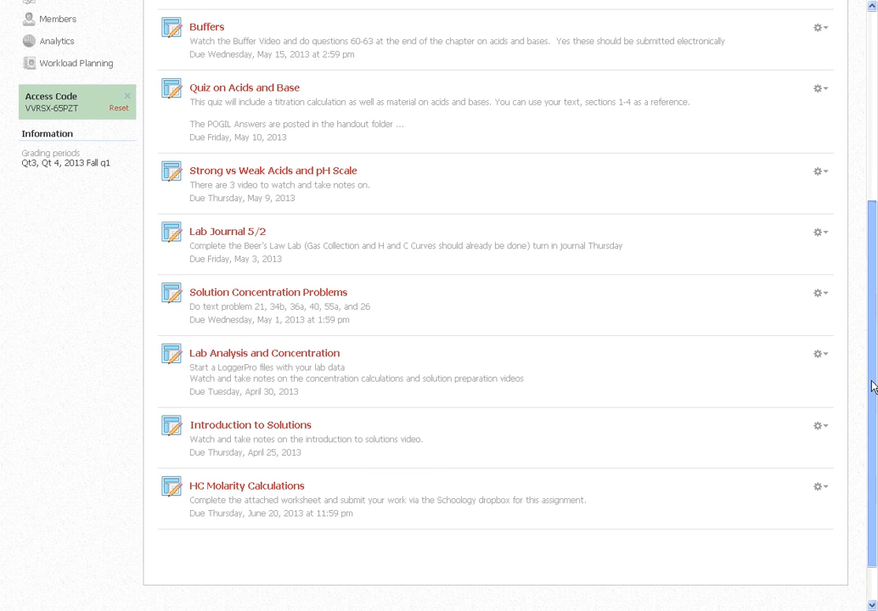
left_click(248, 488)
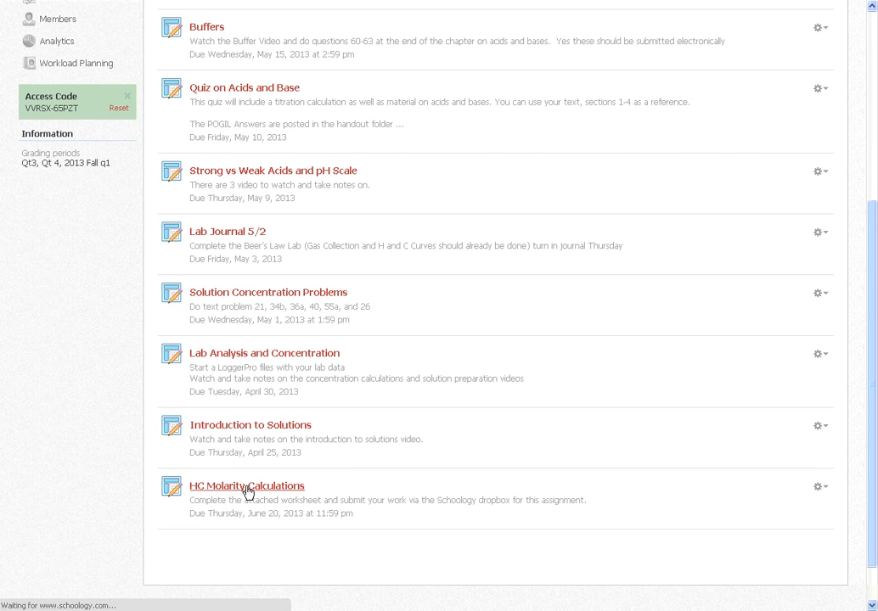